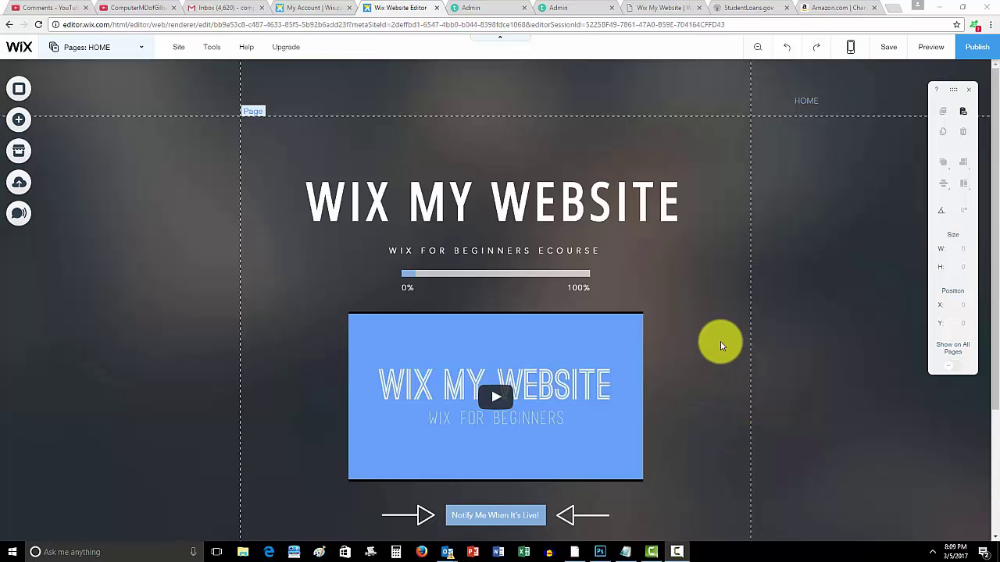
Switch the editor to New Page from the Pages list.
click(86, 47)
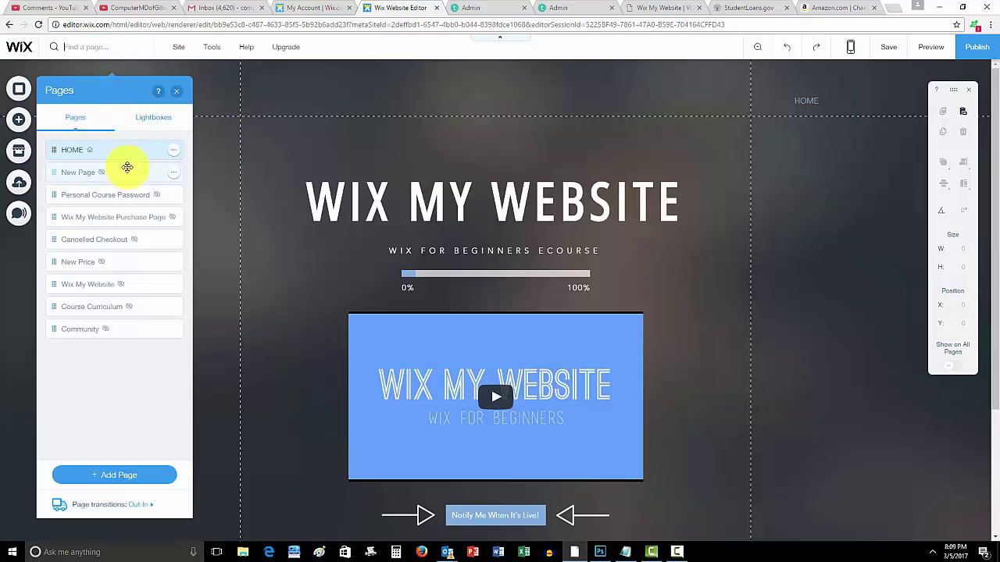
click(128, 166)
click(176, 92)
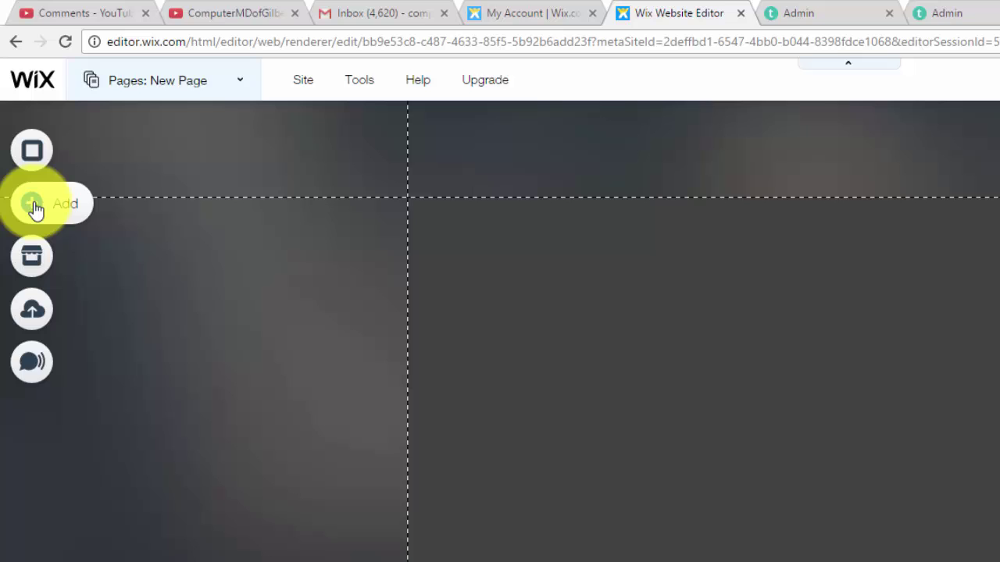
Add an Anchor element, Anchor 1, from Add > More to New Page.
click(33, 204)
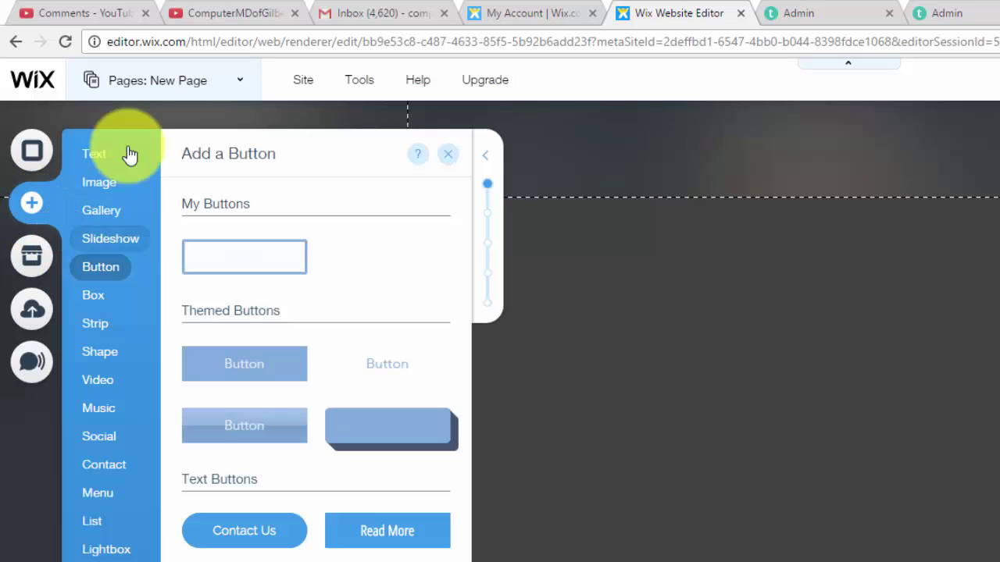
click(95, 156)
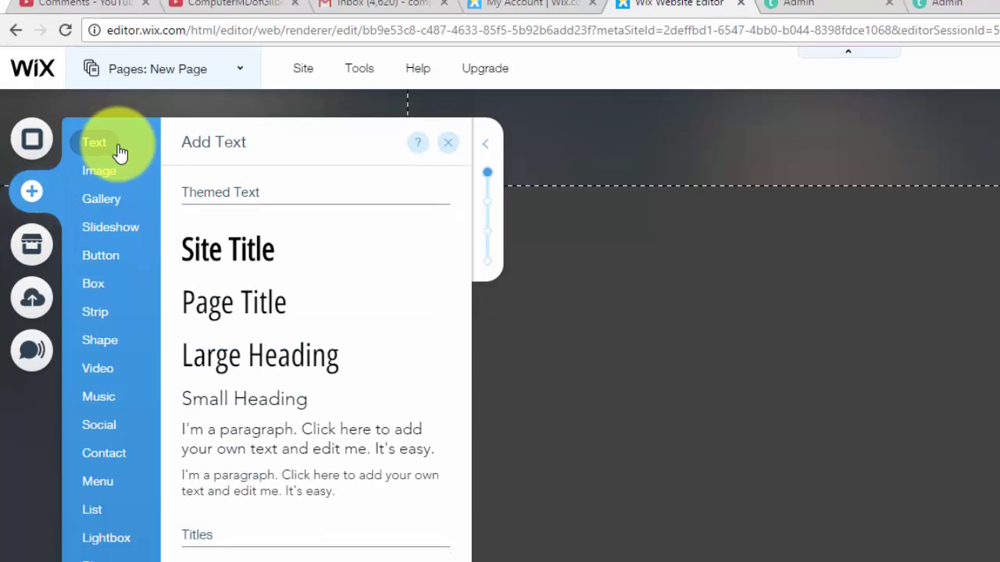
click(106, 211)
click(74, 469)
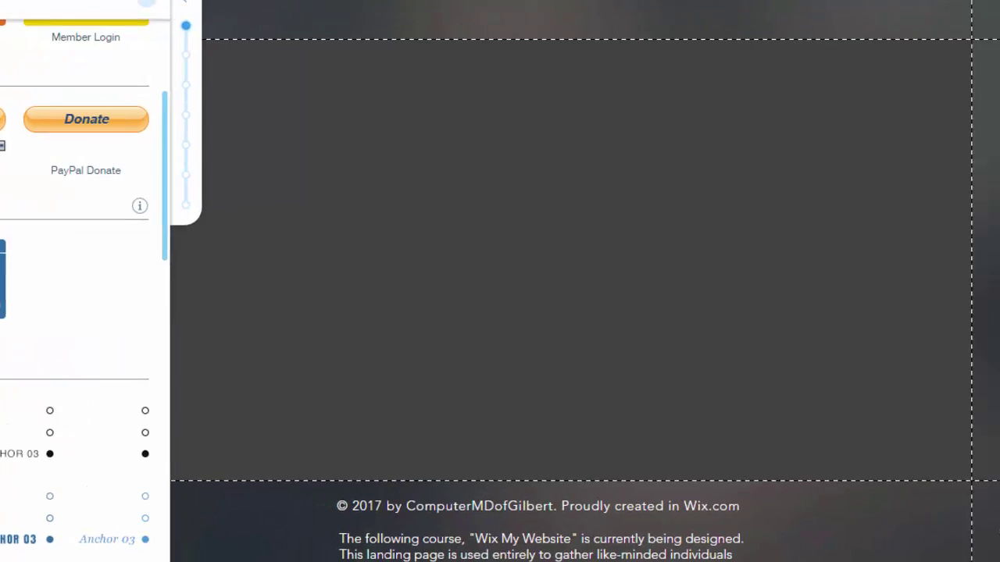
click(218, 262)
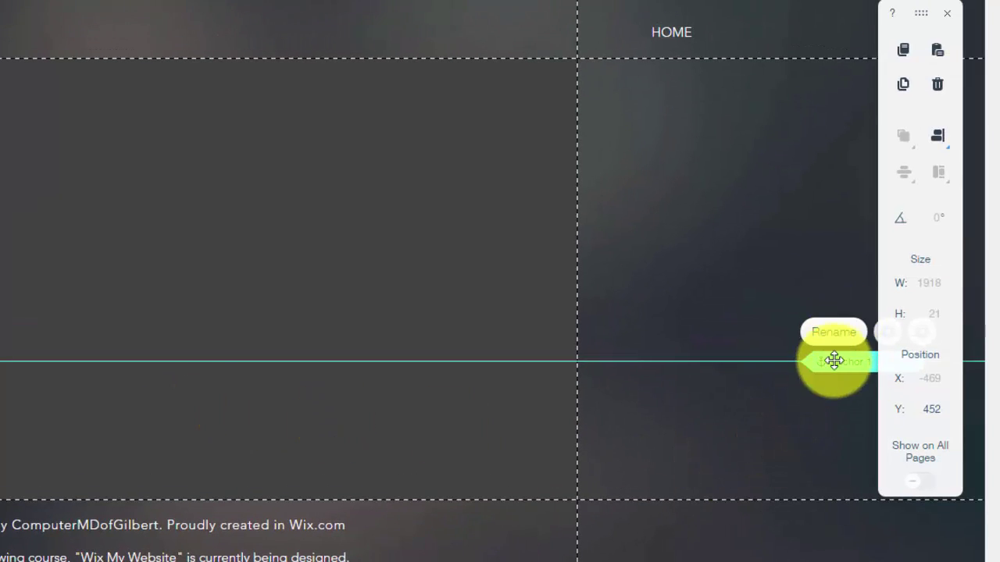
Drag Anchor 1 lower on New Page, just above the footer, and deselect it.
drag(832, 359, 828, 443)
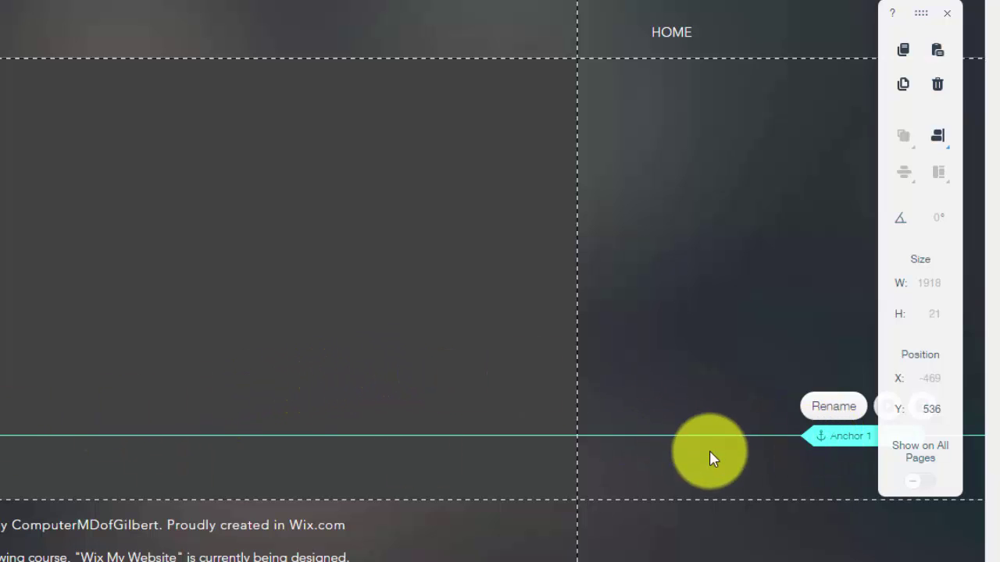
click(688, 368)
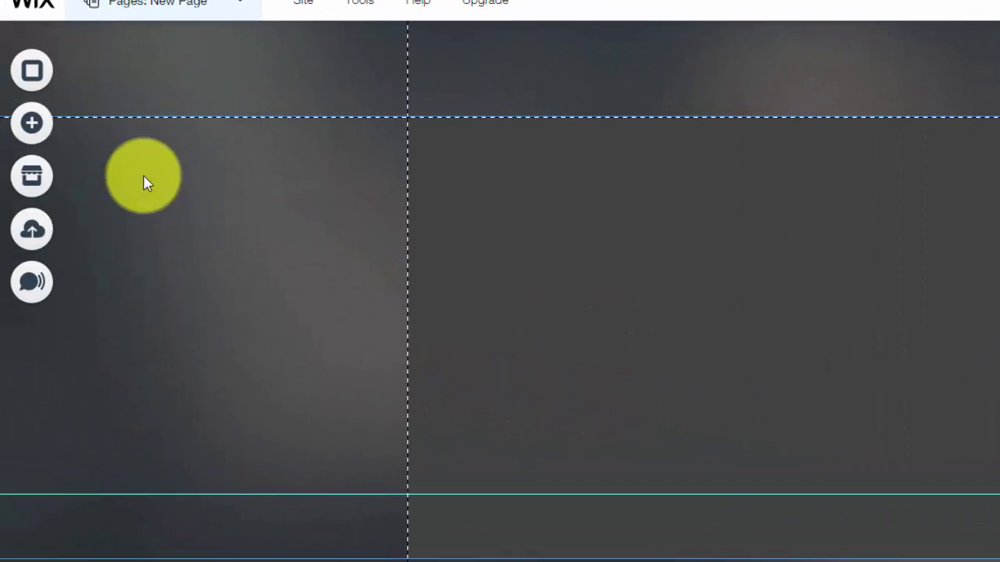
Add a plain outlined button to New Page and move it higher.
click(17, 134)
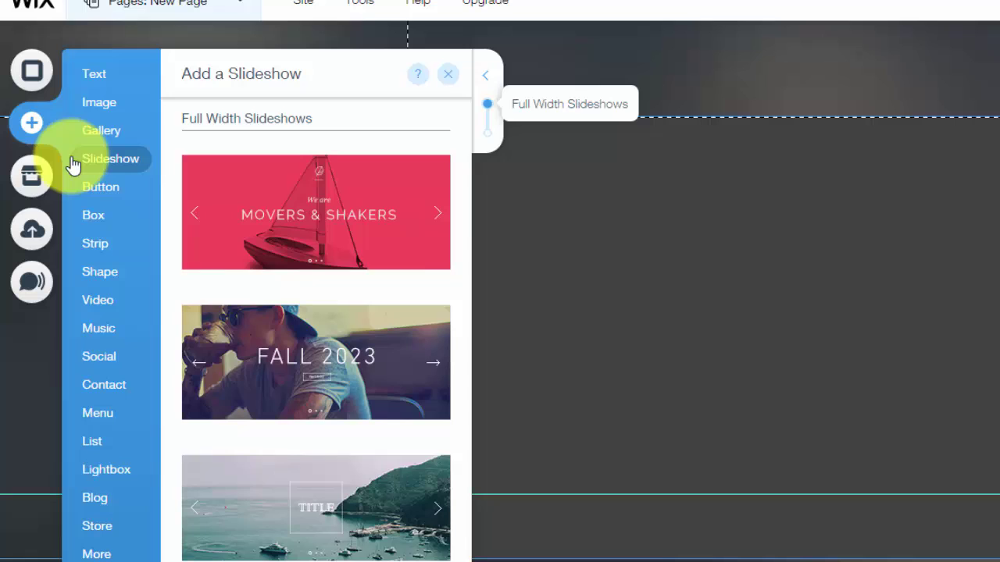
mouse_move(104, 189)
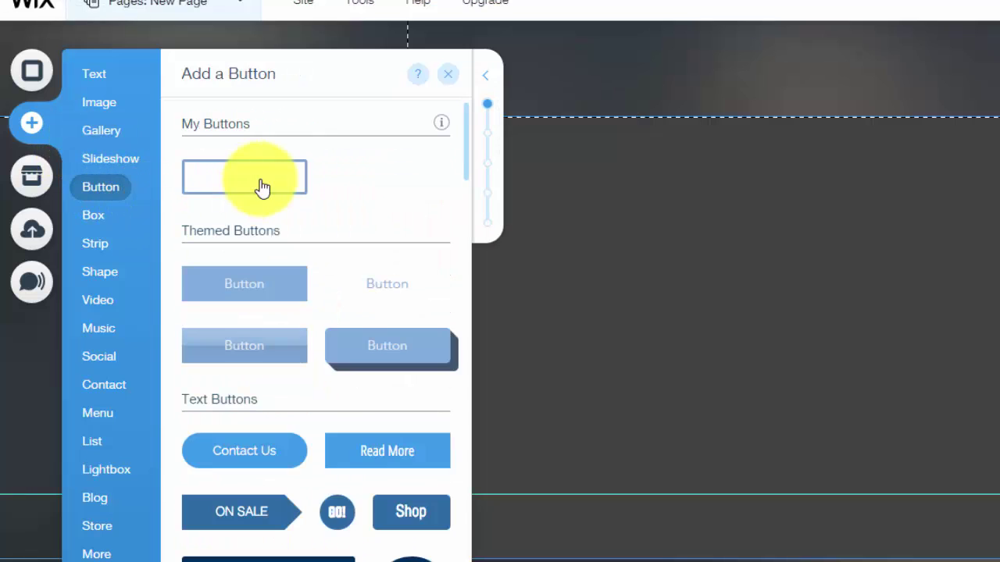
click(263, 187)
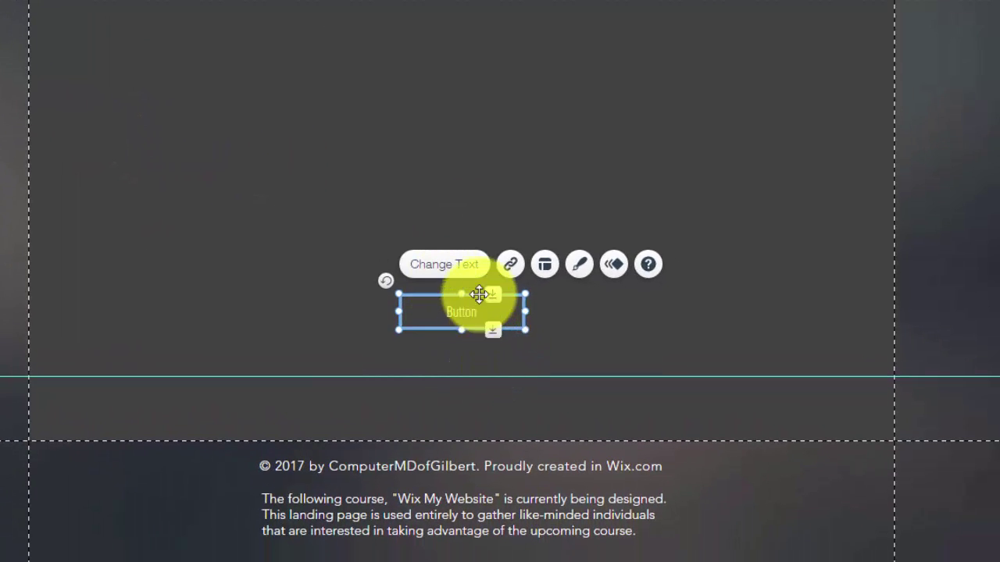
drag(538, 317, 562, 271)
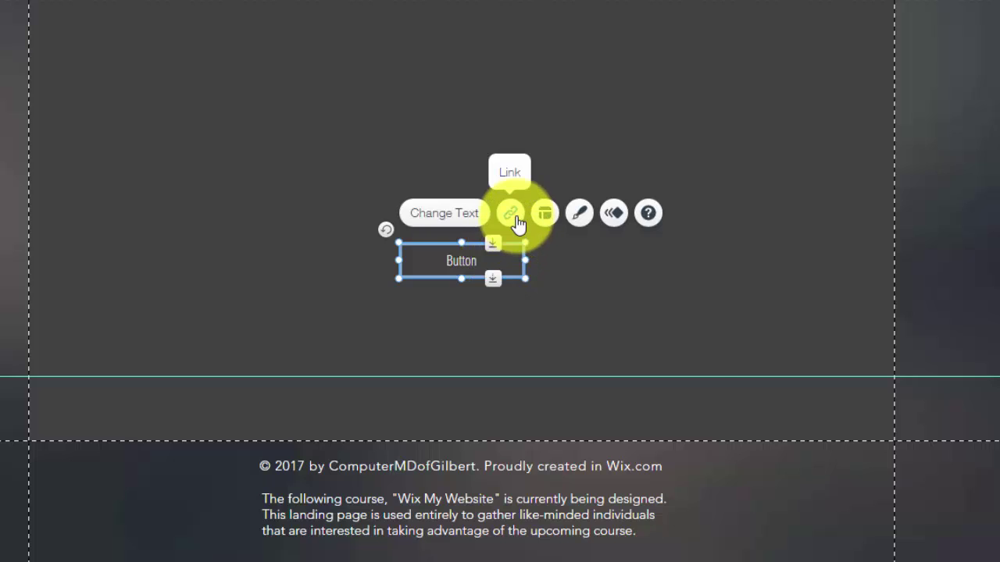
Link the button to Anchor 1 on New Page (This) via Page / Anchor.
click(514, 221)
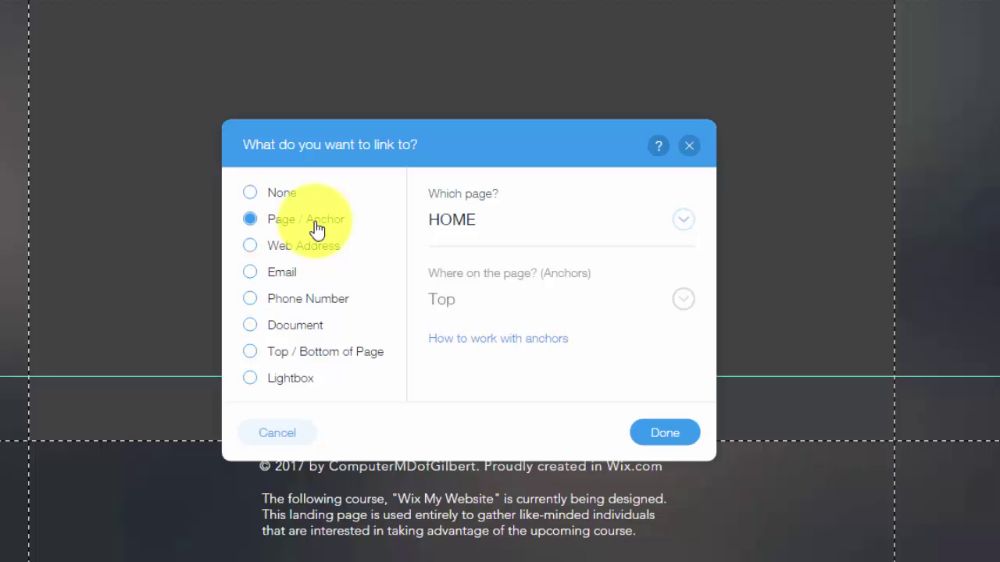
click(515, 218)
click(500, 244)
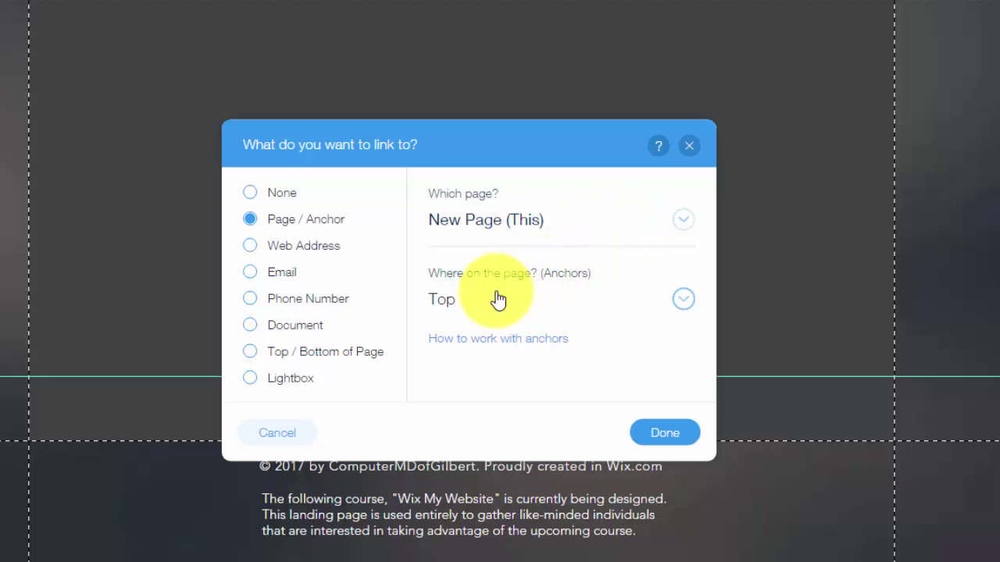
click(604, 308)
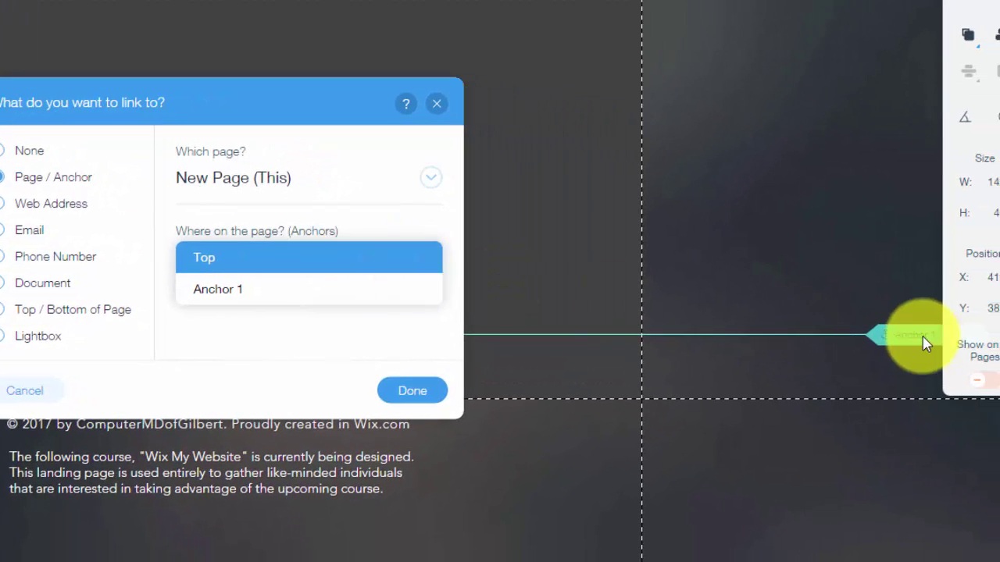
click(257, 297)
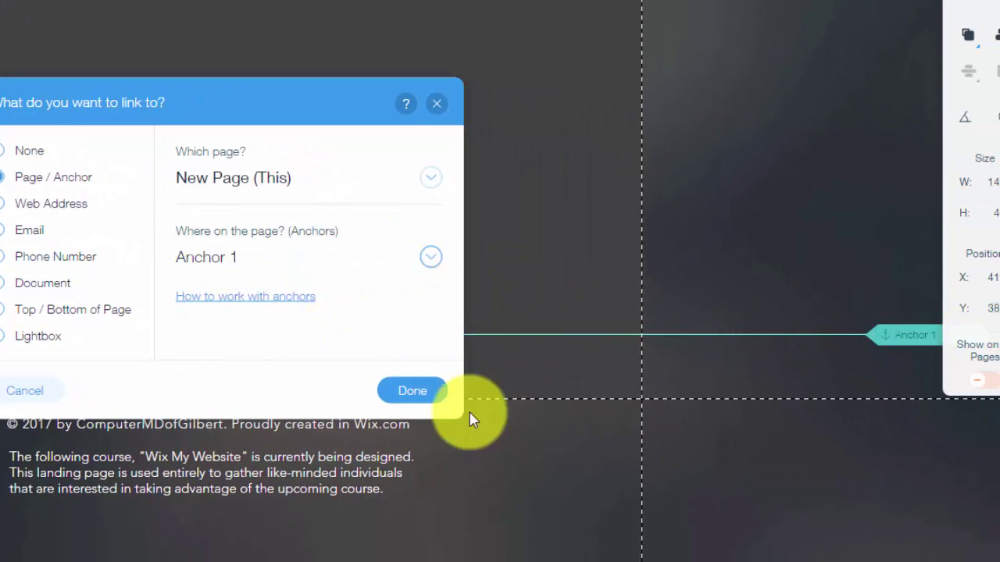
click(413, 391)
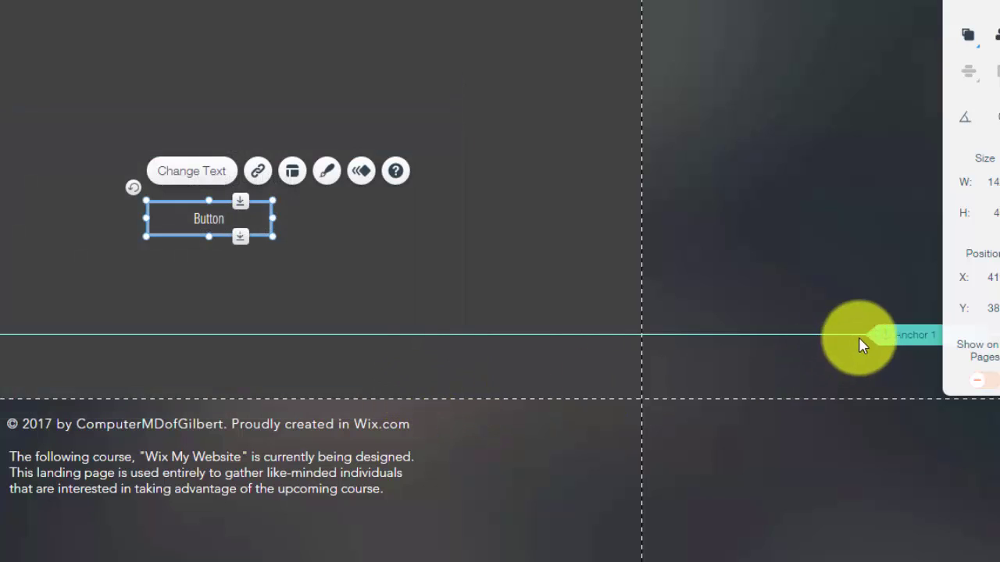
Drag Anchor 1 much further down New Page to Y 1115.
click(874, 334)
drag(875, 335, 880, 561)
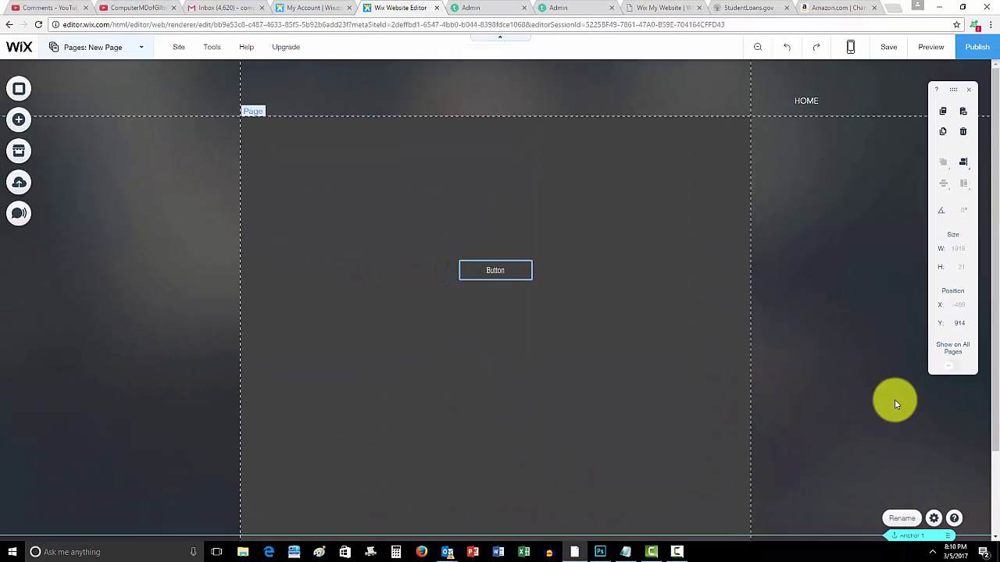
scroll(900, 409, down, 2)
drag(904, 437, 900, 531)
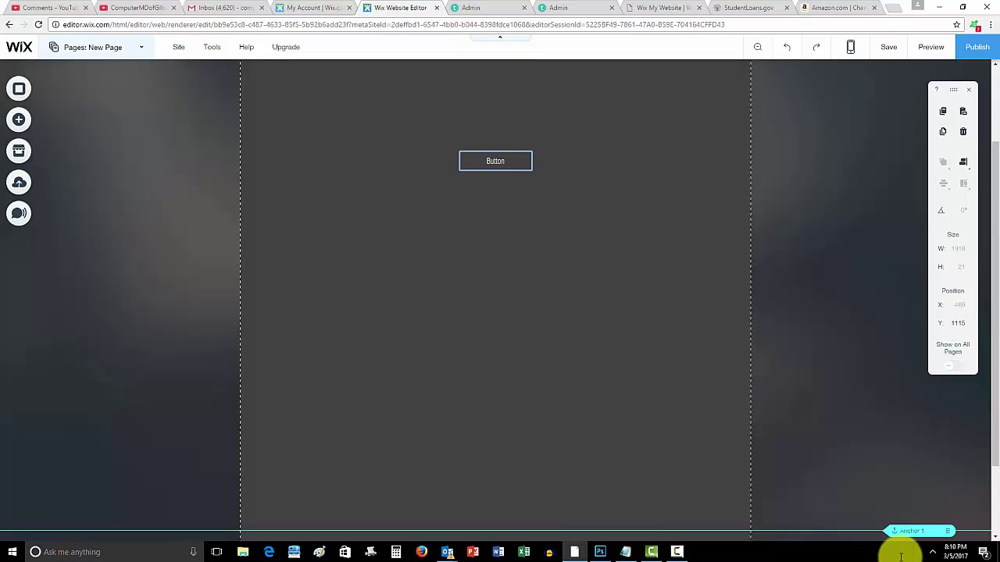
scroll(807, 338, down, 2)
scroll(806, 334, up, 3)
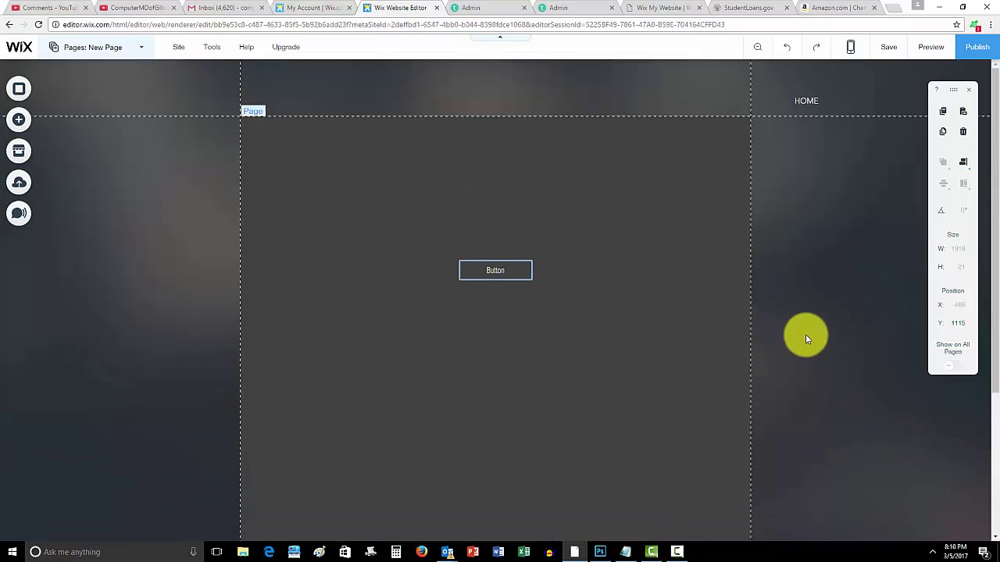
Preview the site and click the button to confirm it scrolls to Anchor 1.
click(925, 49)
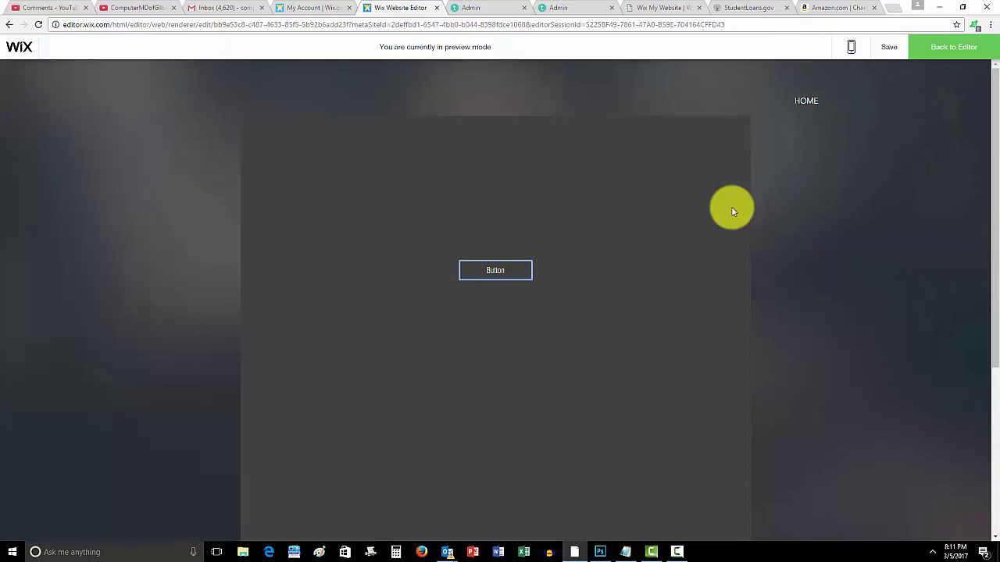
click(496, 274)
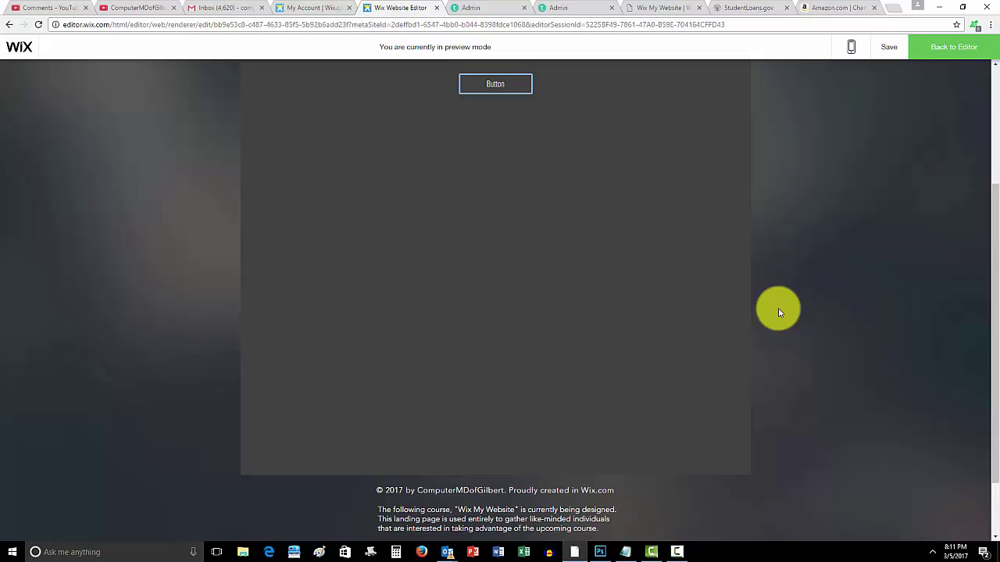
scroll(784, 262, up, 3)
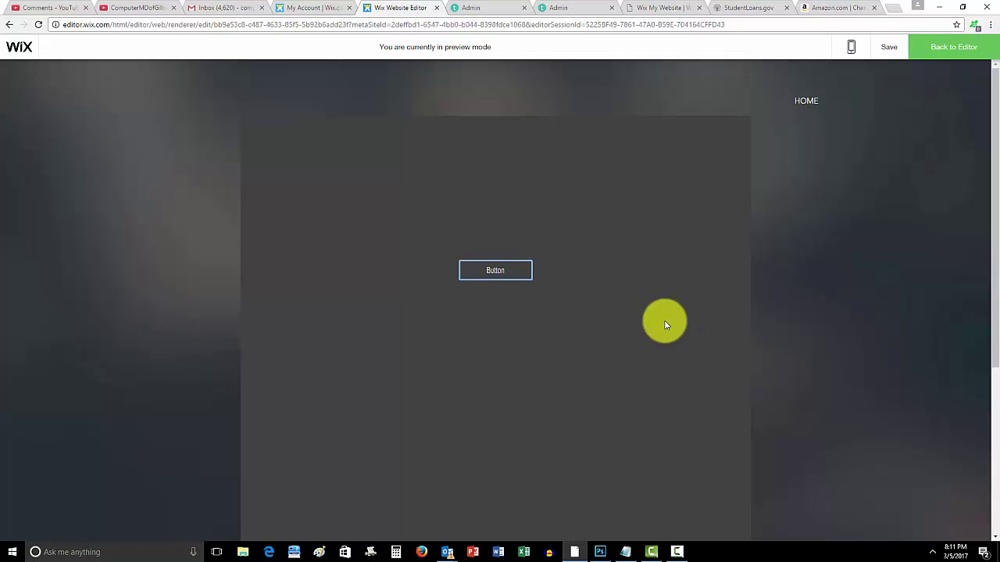
scroll(679, 312, down, 3)
scroll(703, 371, up, 1)
scroll(735, 372, up, 3)
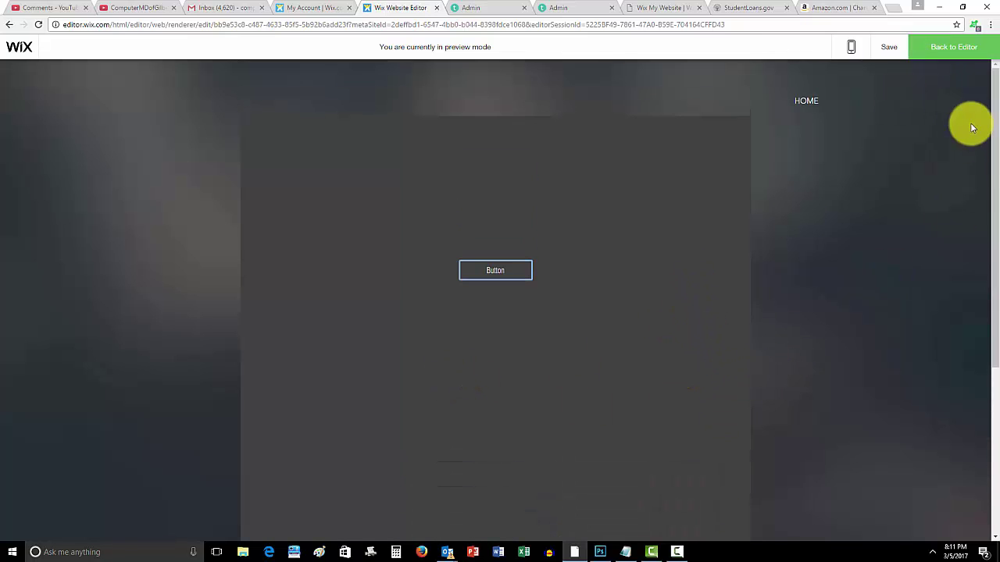
Return from preview to the editor and drag Anchor 1 back up to Y 428.
click(950, 61)
click(514, 268)
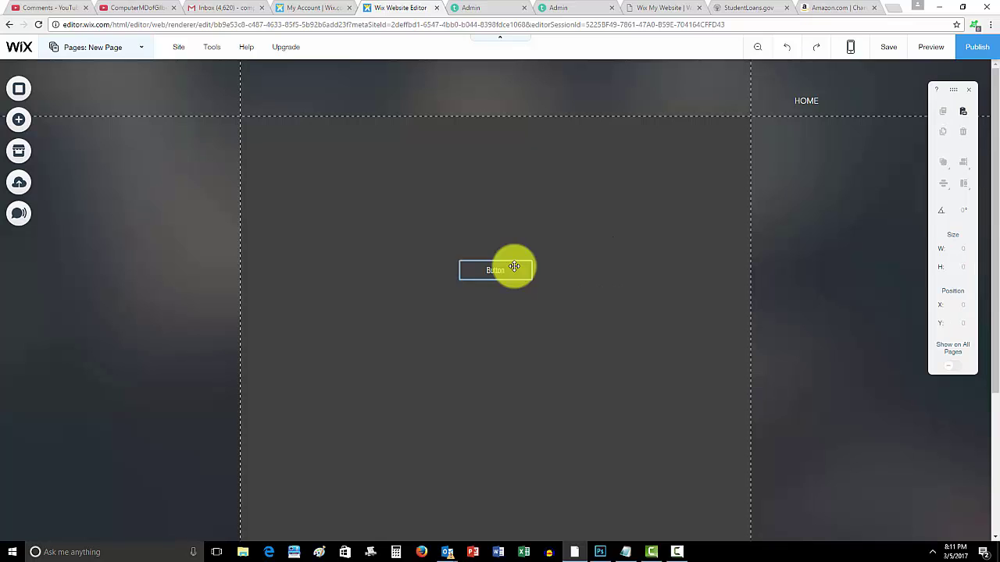
scroll(648, 372, down, 5)
drag(917, 430, 896, 289)
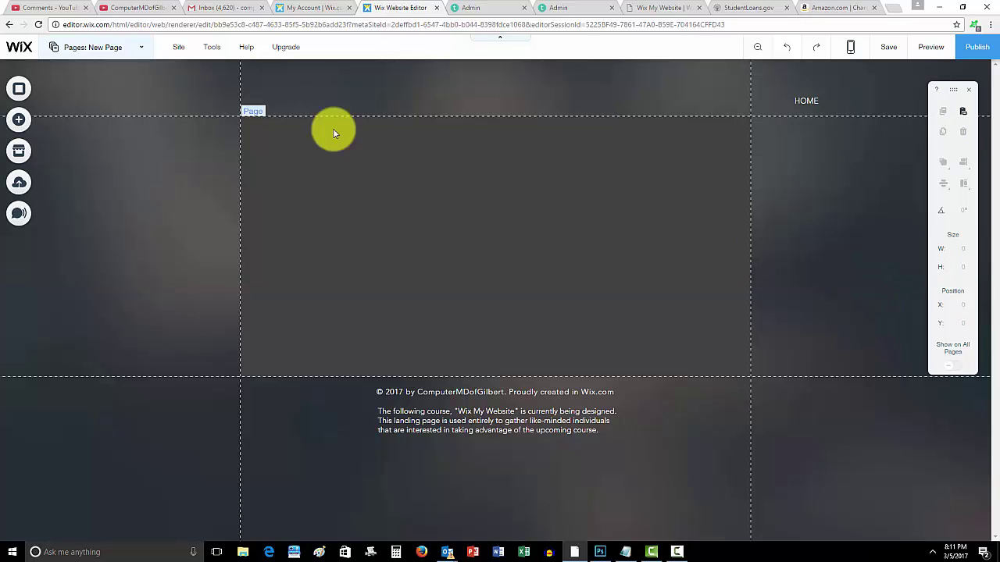
click(111, 47)
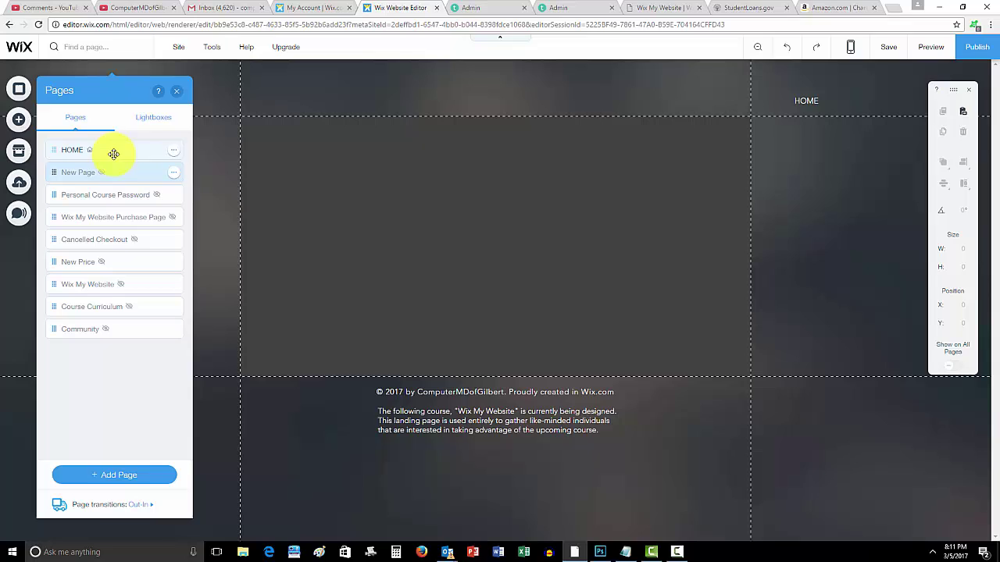
click(303, 177)
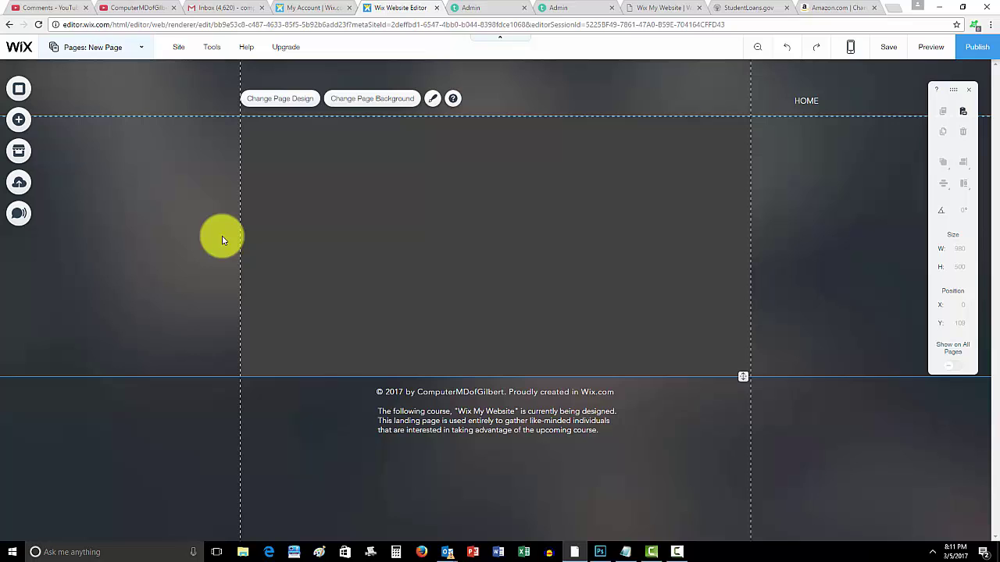
Switch from New Page to the HOME page using the Pages dropdown.
click(127, 48)
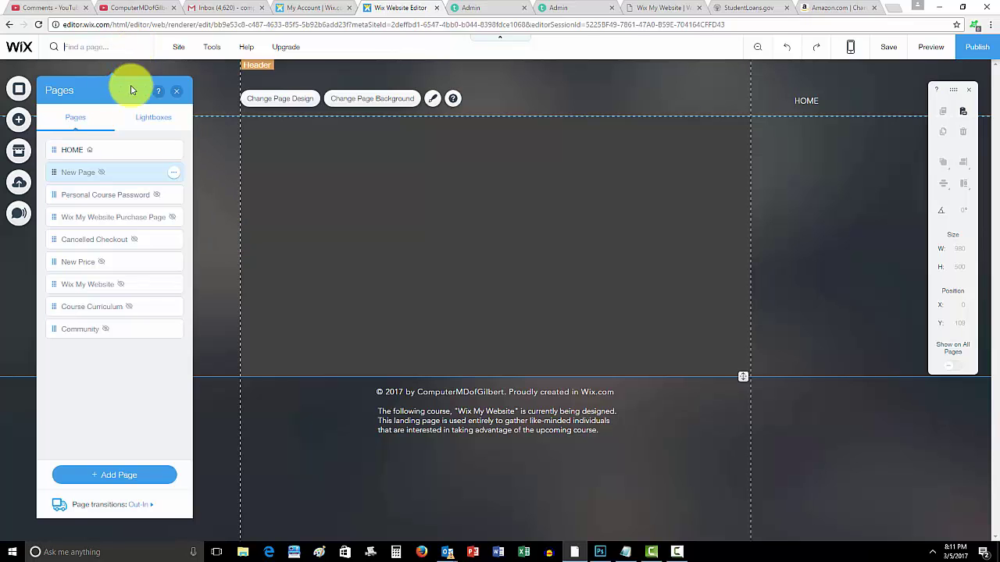
click(106, 148)
click(177, 91)
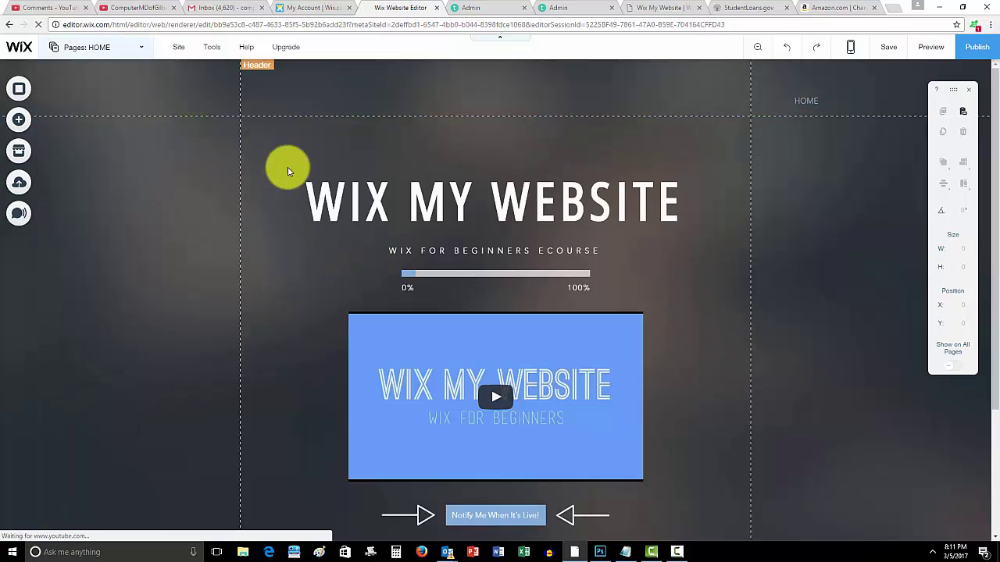